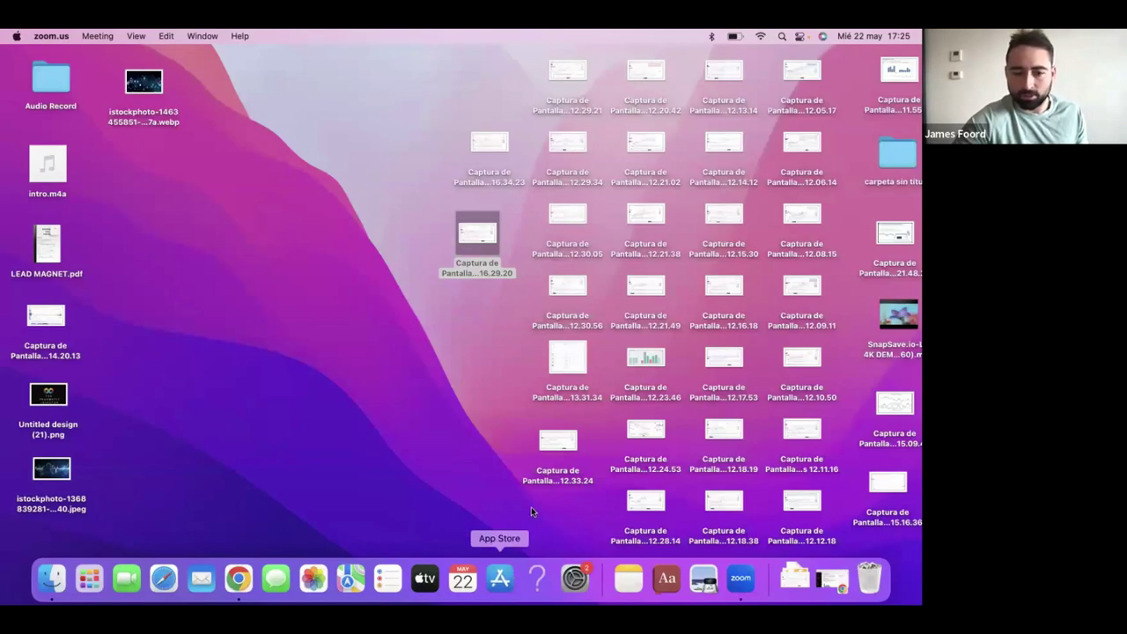
Step: Bring Chrome forward to show the 'Fed PUTting Black Swans To Rest' article's Summary and swan image
left_click(239, 578)
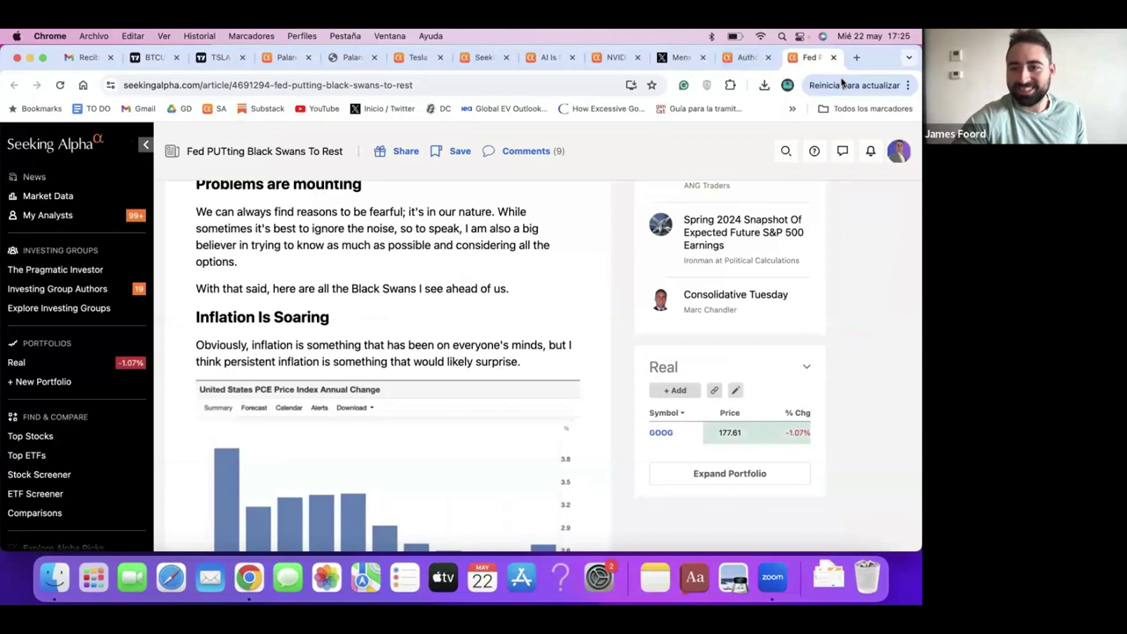
scroll(534, 332, "up", 10)
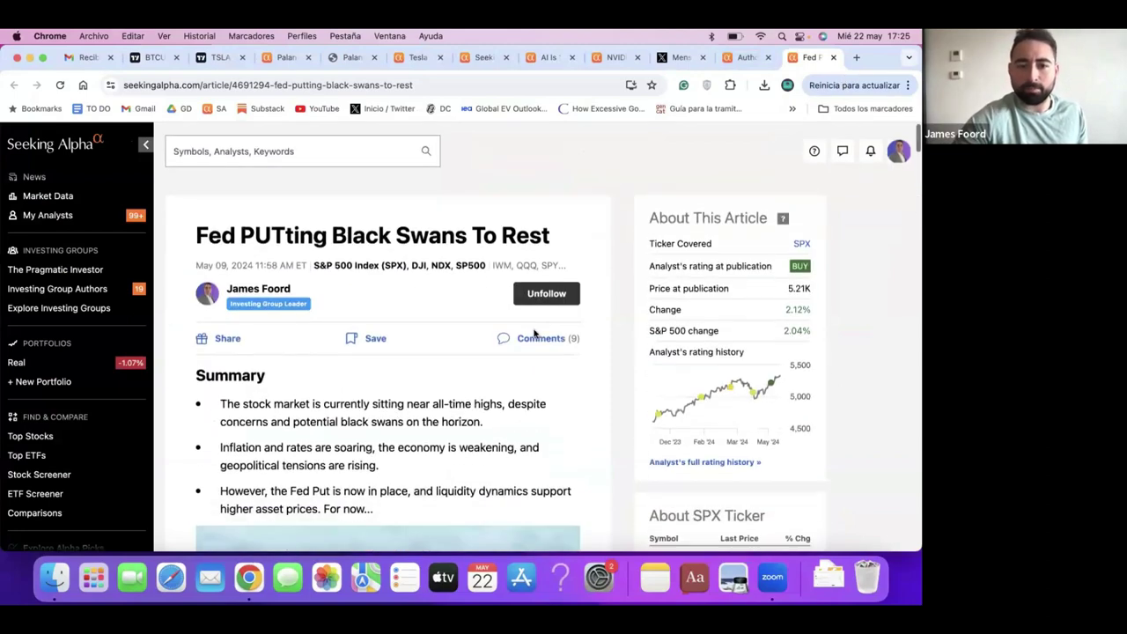
scroll(534, 333, "down", 2)
scroll(470, 407, "down", 3)
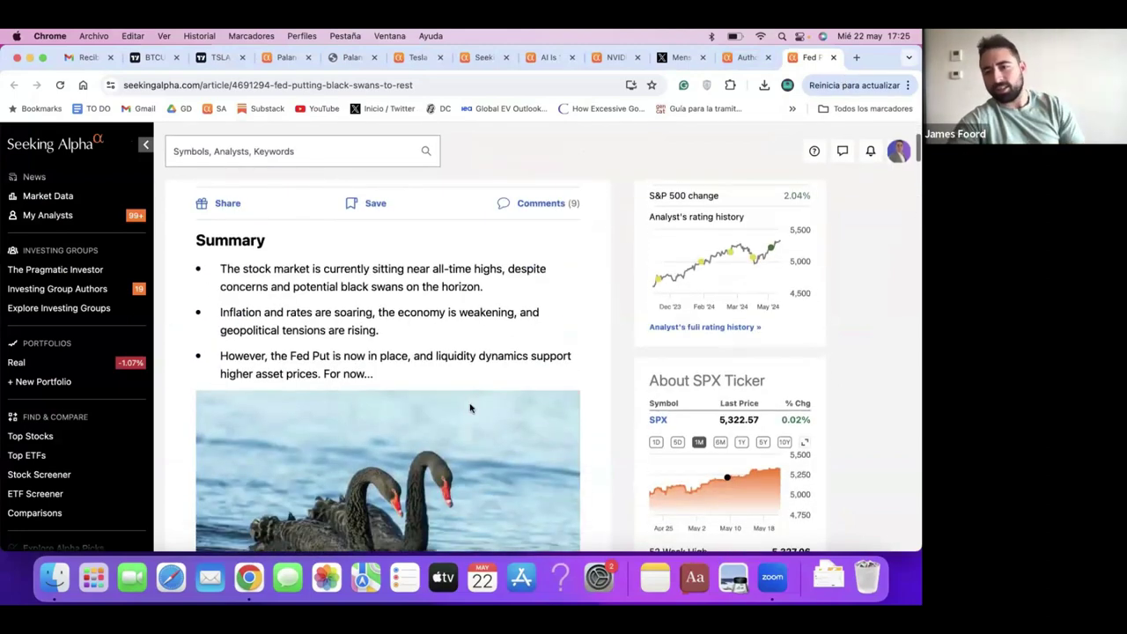
scroll(470, 407, "down", 1)
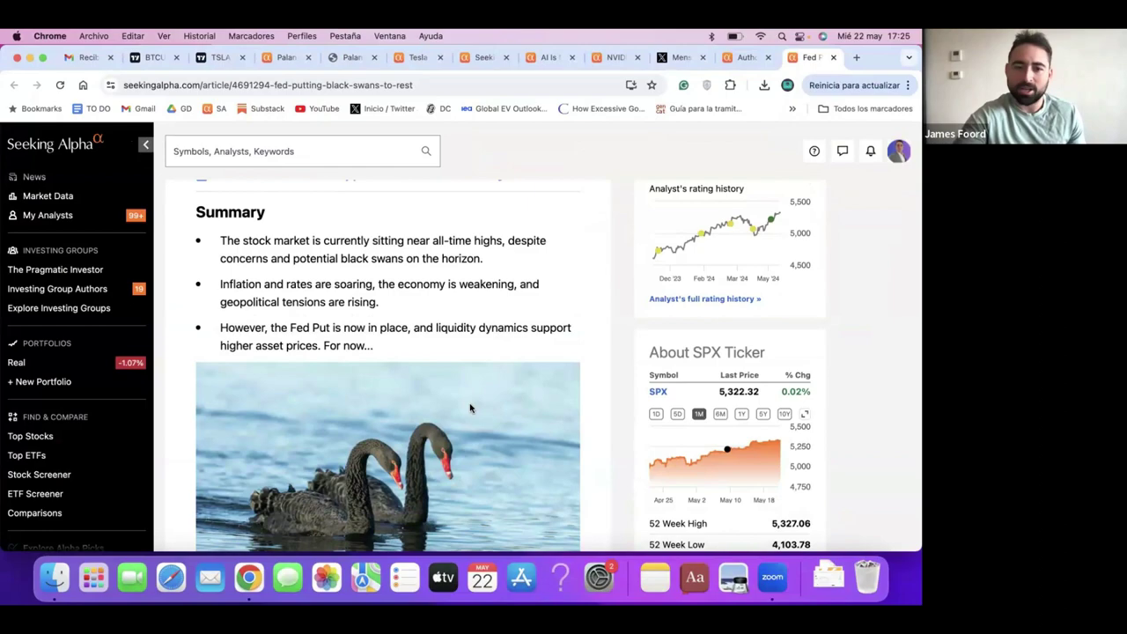
scroll(410, 485, "down", 5)
scroll(411, 486, "down", 5)
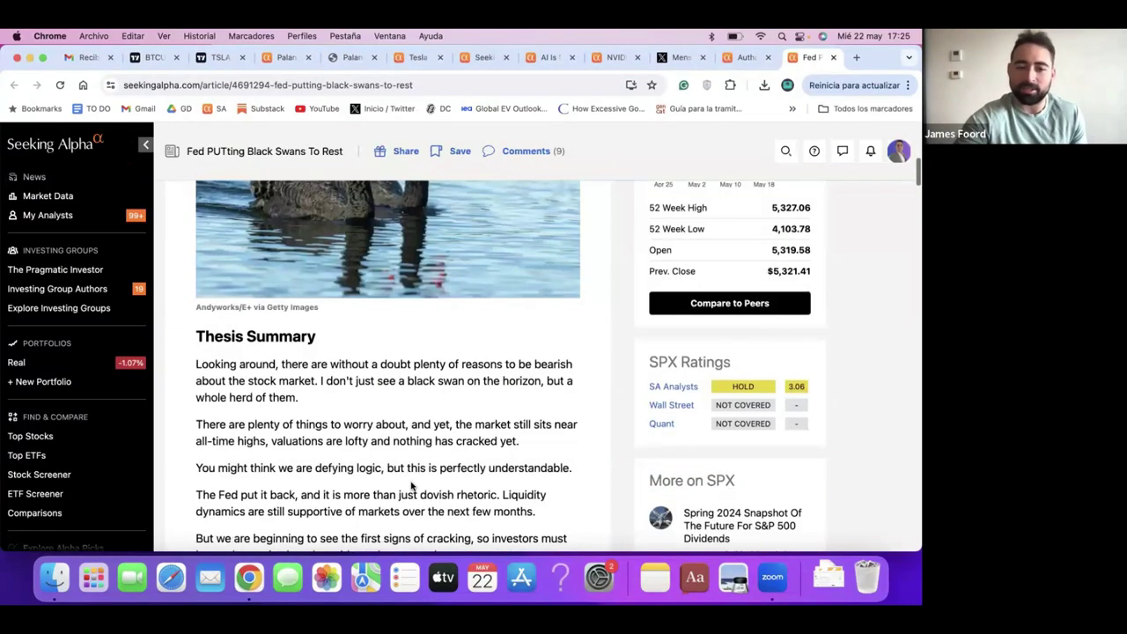
scroll(411, 485, "down", 5)
scroll(410, 485, "down", 2)
scroll(410, 486, "down", 2)
scroll(410, 485, "down", 1)
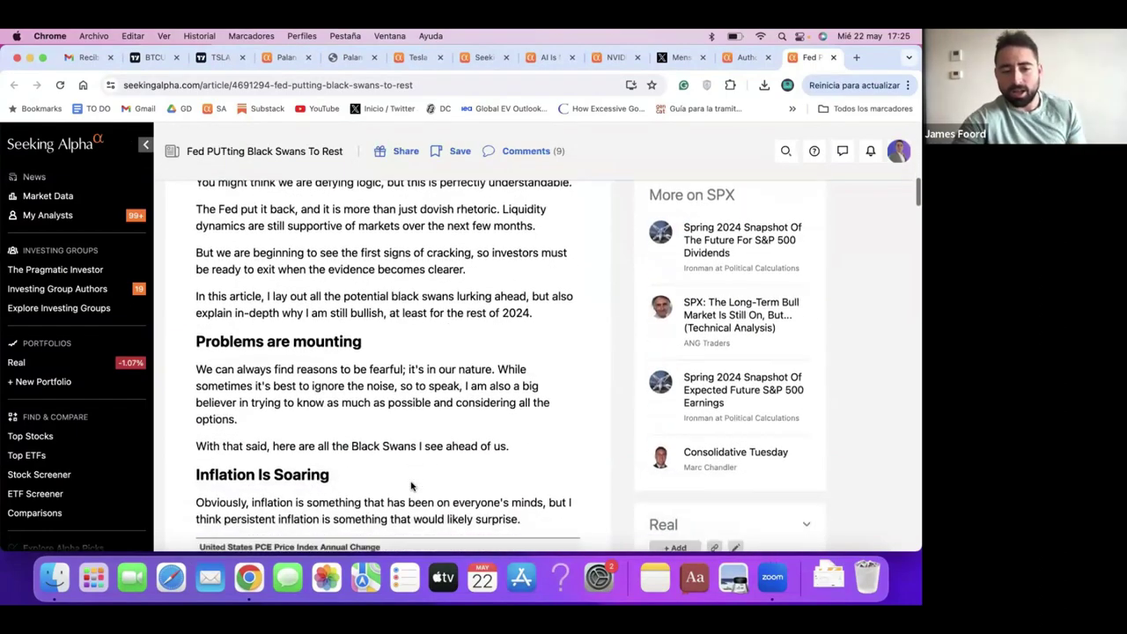
scroll(410, 486, "down", 1)
scroll(411, 485, "down", 2)
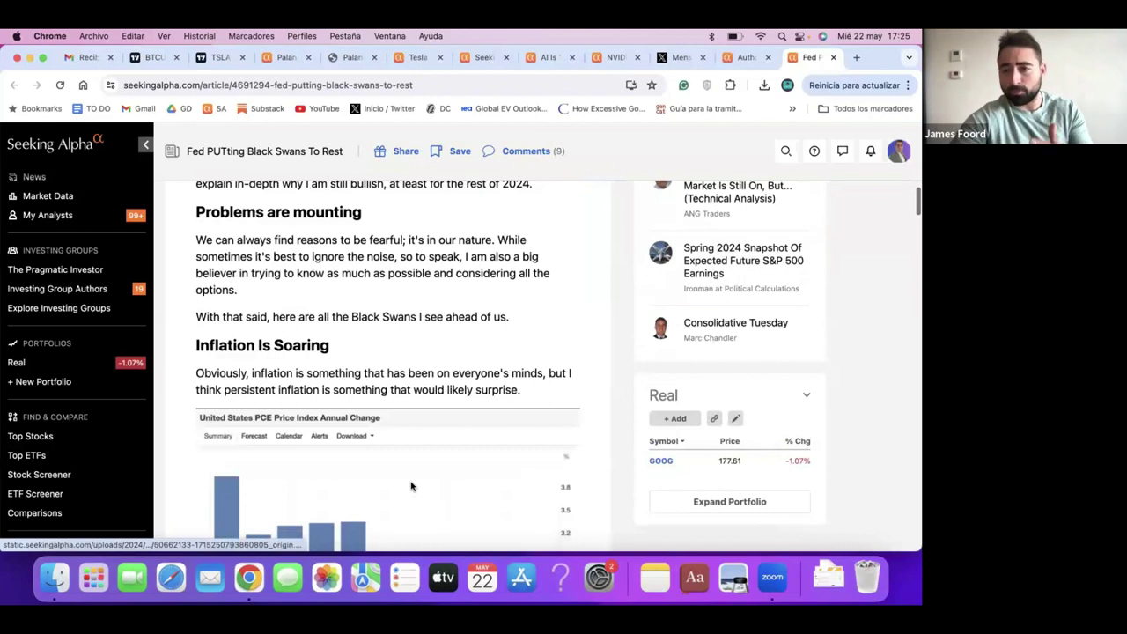
scroll(410, 485, "down", 2)
scroll(411, 485, "down", 1)
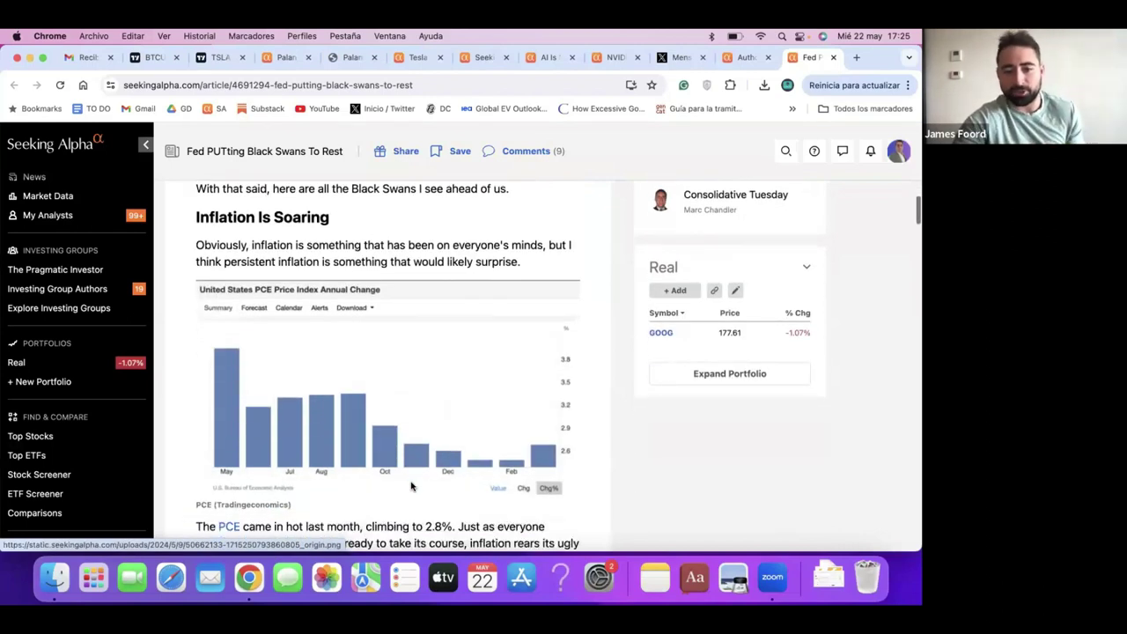
scroll(410, 486, "down", 1)
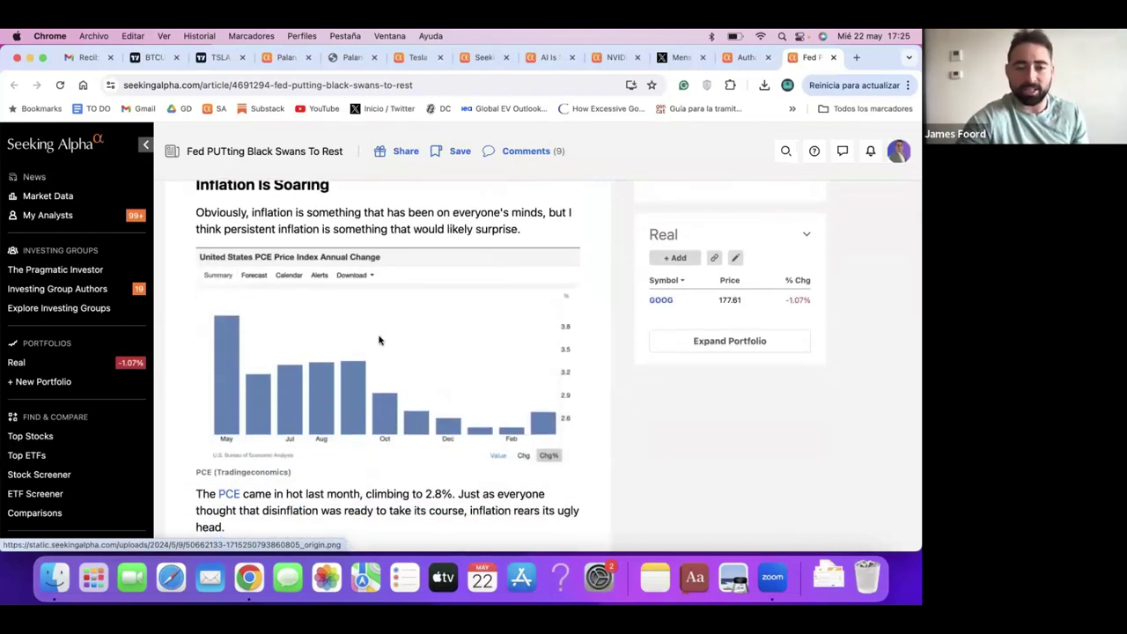
scroll(400, 333, "down", 1)
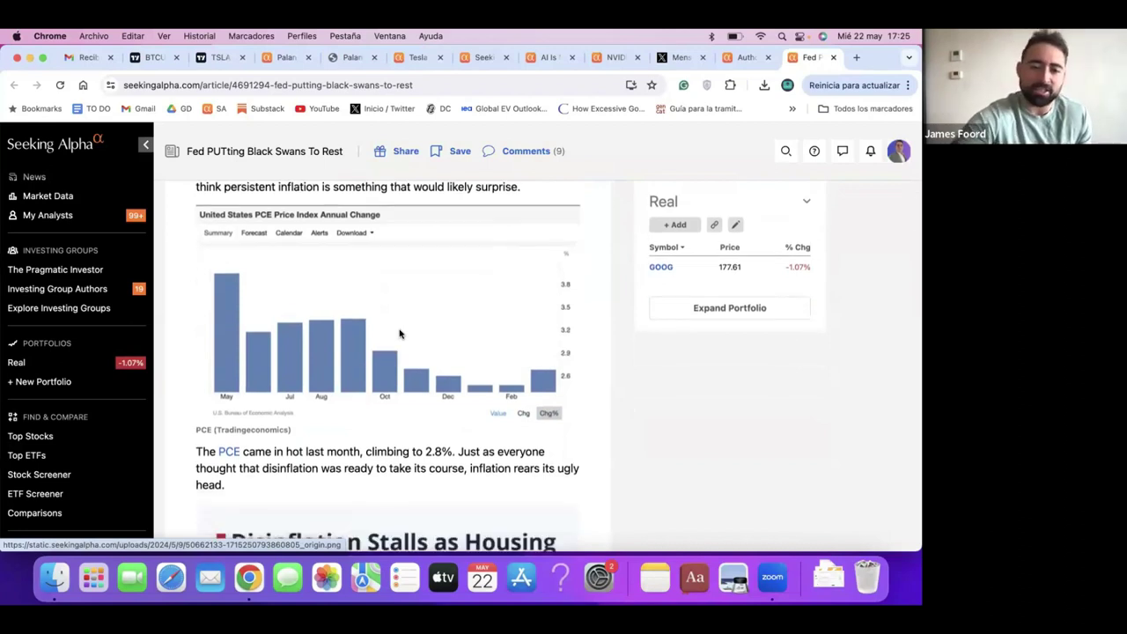
scroll(400, 333, "down", 2)
scroll(400, 332, "down", 2)
scroll(400, 333, "down", 2)
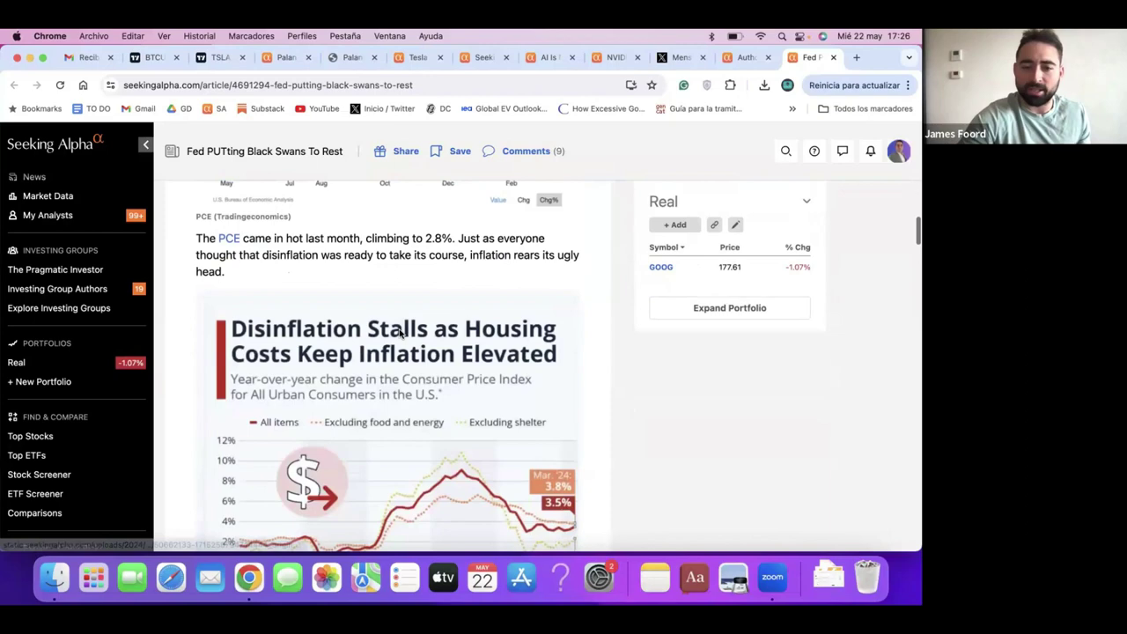
scroll(400, 332, "down", 2)
scroll(400, 333, "down", 2)
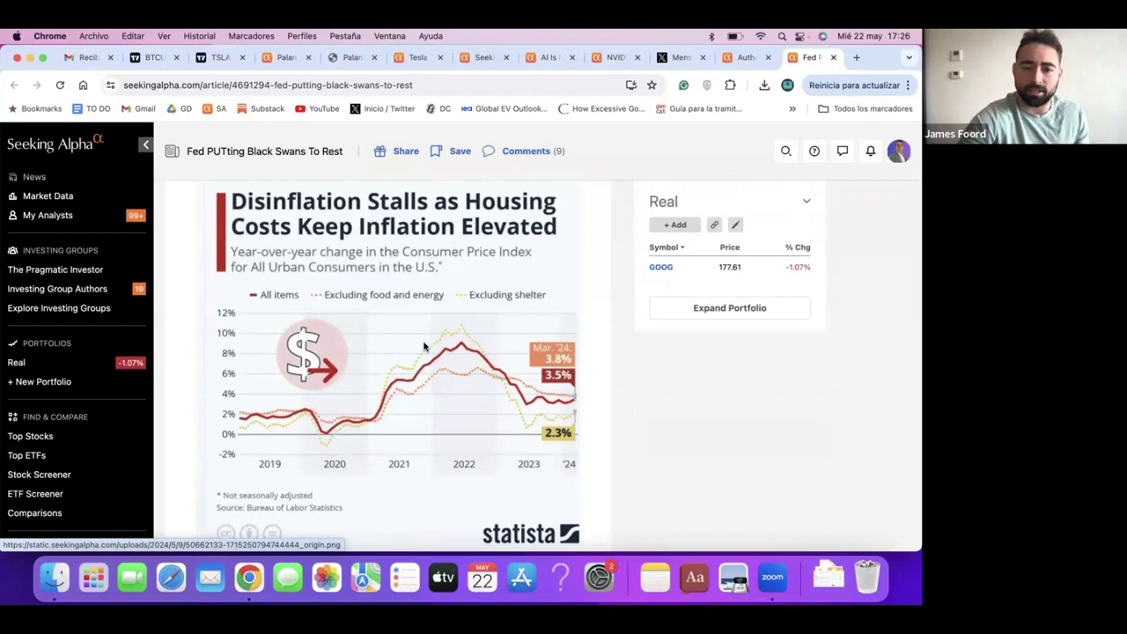
scroll(424, 346, "down", 2)
scroll(424, 346, "down", 2)
scroll(425, 346, "down", 2)
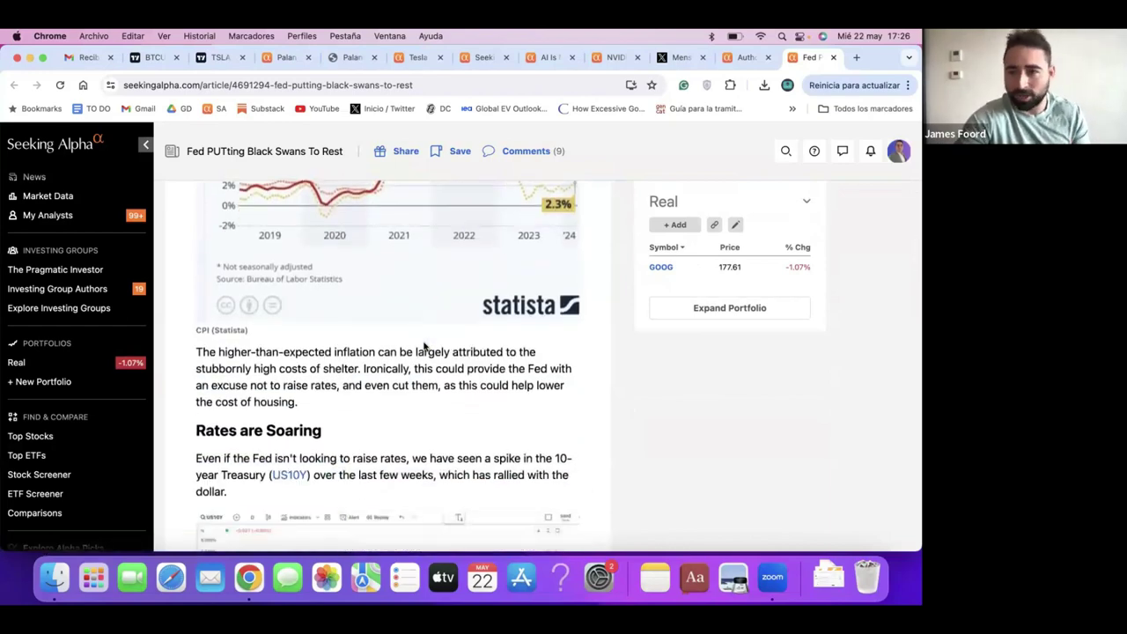
scroll(412, 363, "down", 2)
scroll(412, 362, "down", 2)
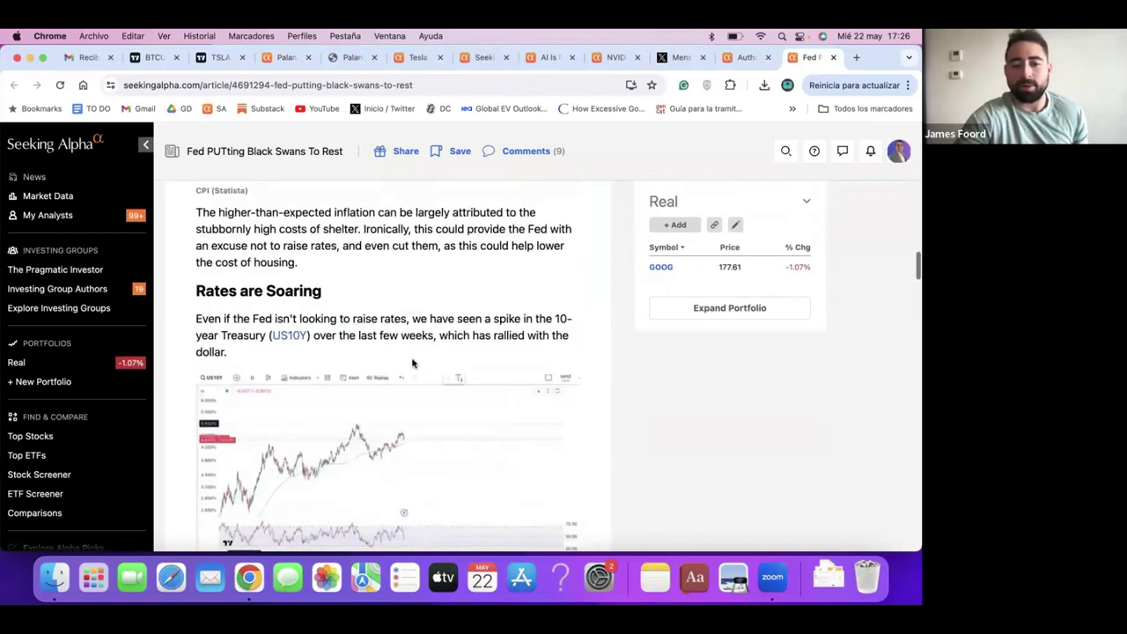
scroll(412, 363, "down", 2)
scroll(412, 362, "up", 2)
scroll(412, 363, "up", 3)
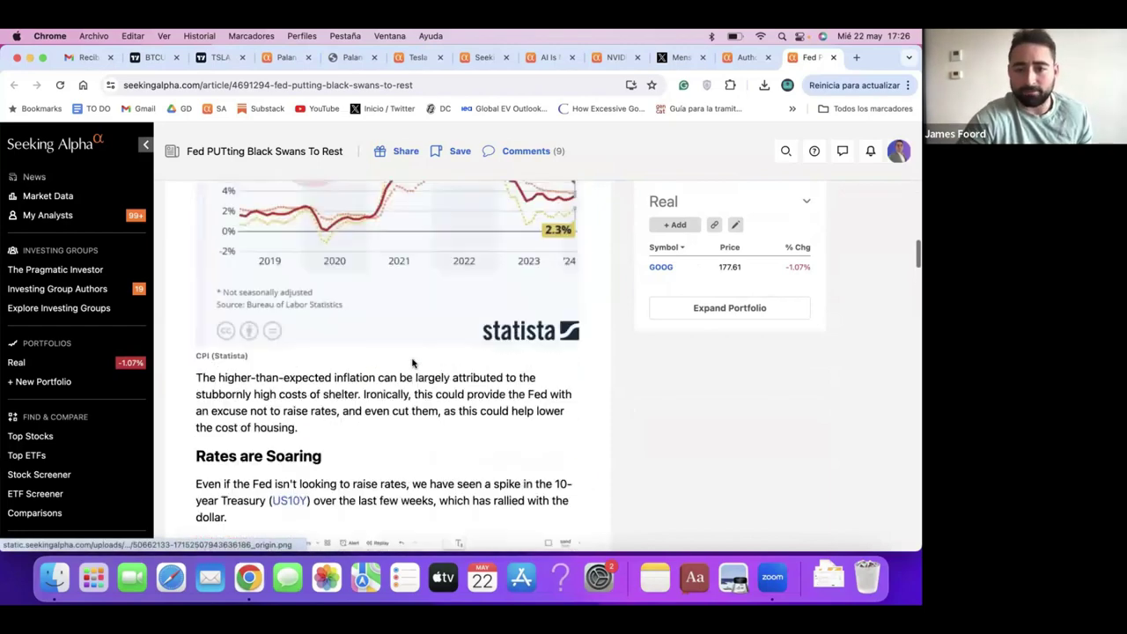
scroll(412, 363, "down", 2)
scroll(412, 362, "down", 2)
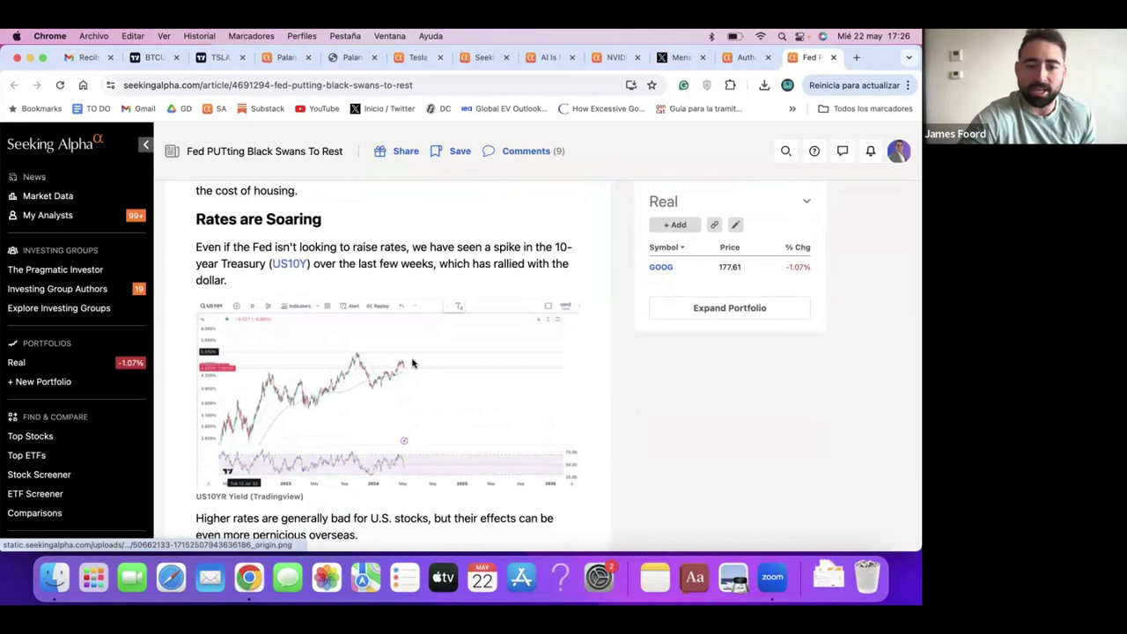
scroll(412, 363, "down", 2)
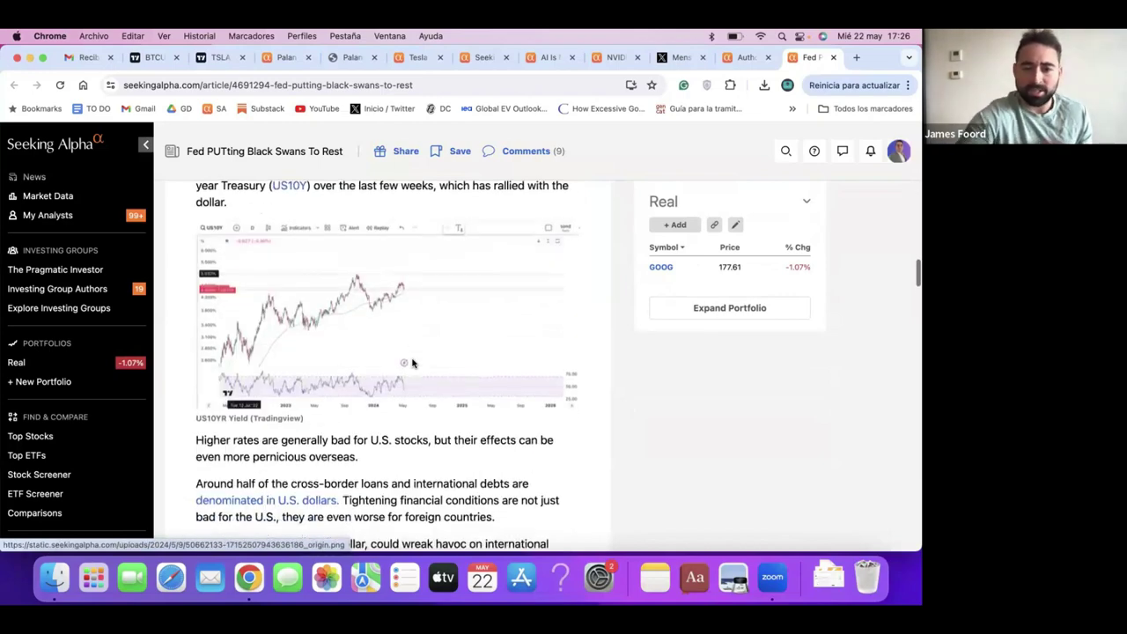
scroll(412, 363, "down", 1)
scroll(412, 363, "down", 2)
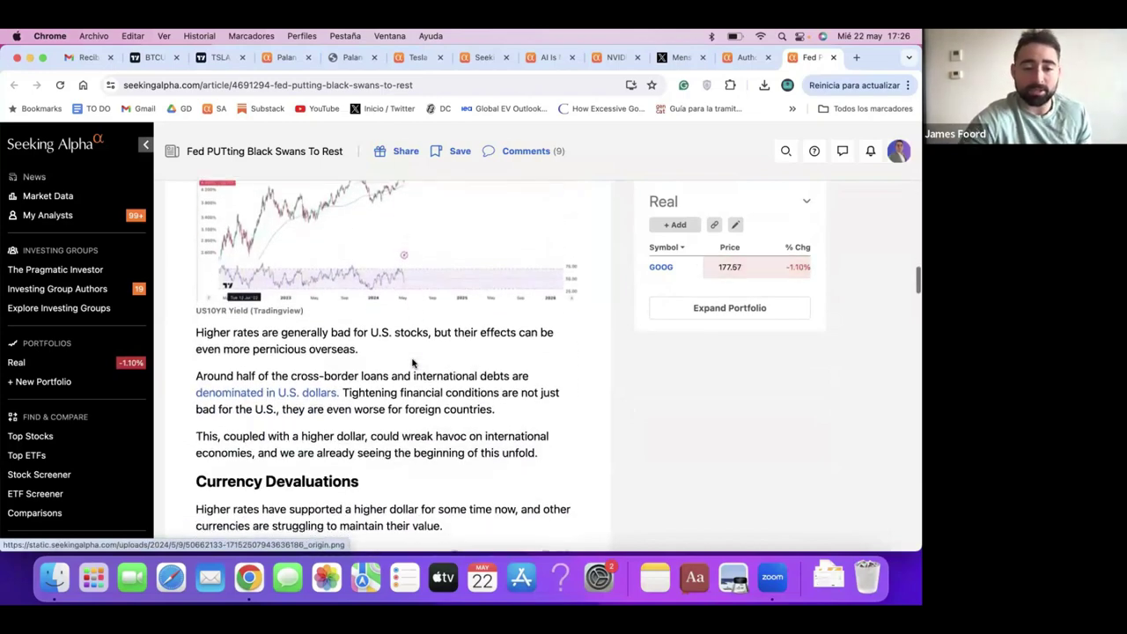
scroll(412, 363, "down", 2)
scroll(412, 363, "up", 1)
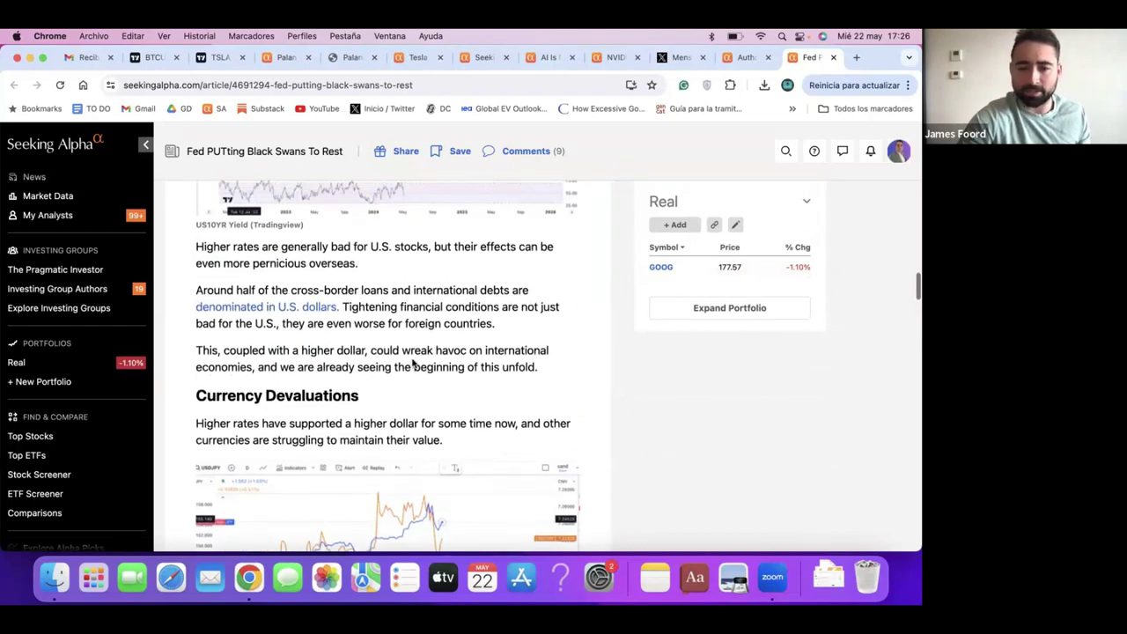
scroll(412, 362, "down", 1)
scroll(412, 362, "down", 1)
scroll(412, 363, "down", 1)
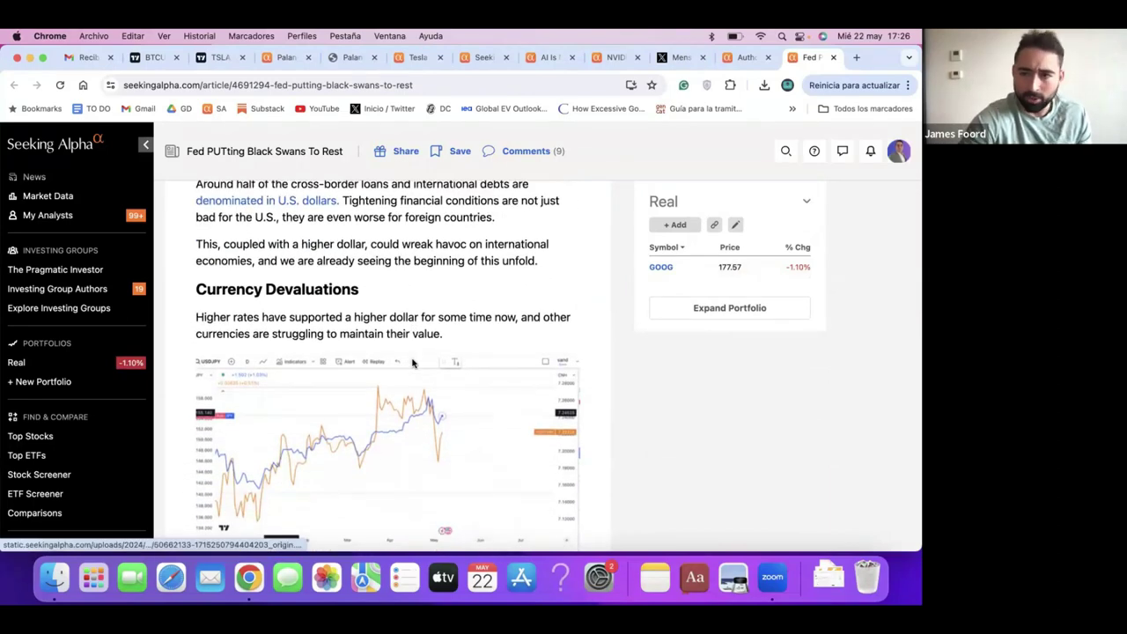
scroll(412, 363, "down", 1)
scroll(412, 362, "down", 1)
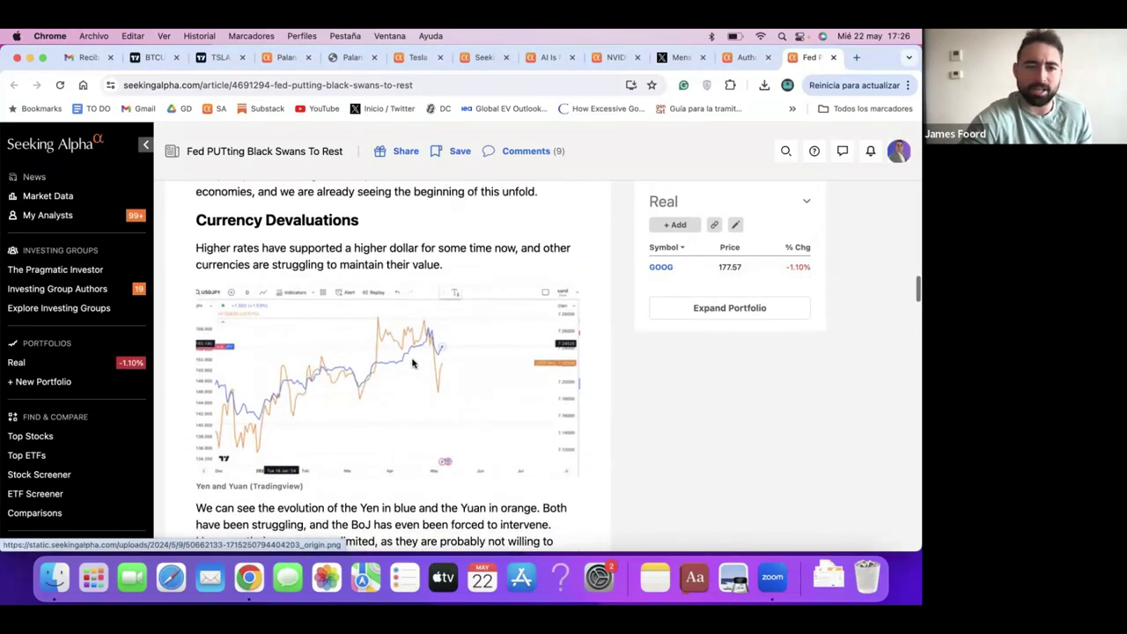
scroll(412, 363, "down", 1)
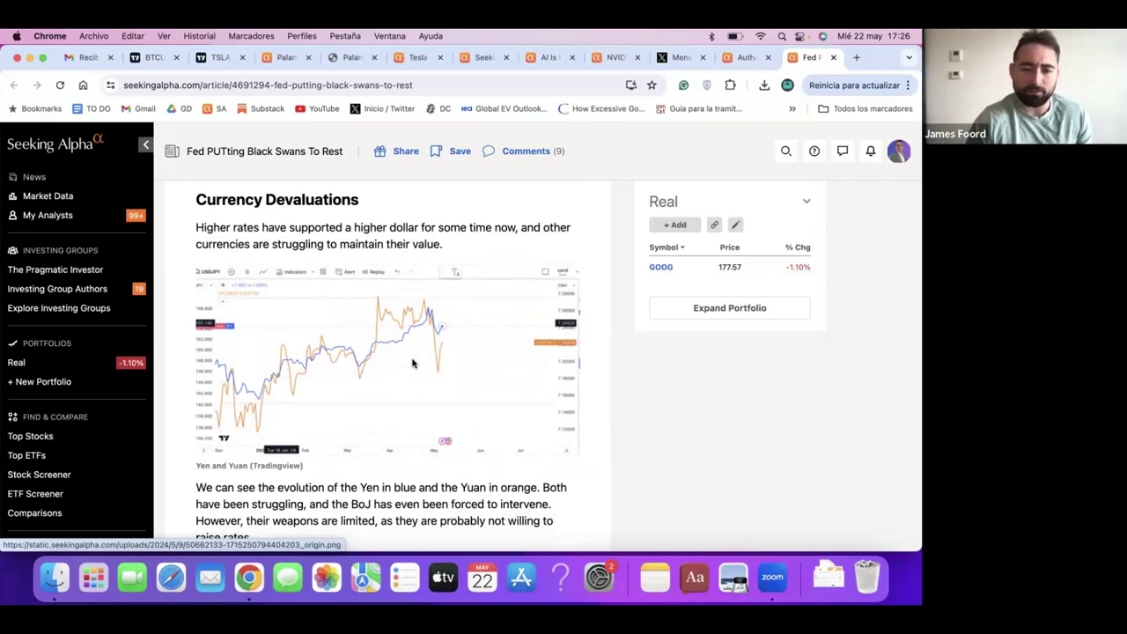
scroll(412, 362, "down", 1)
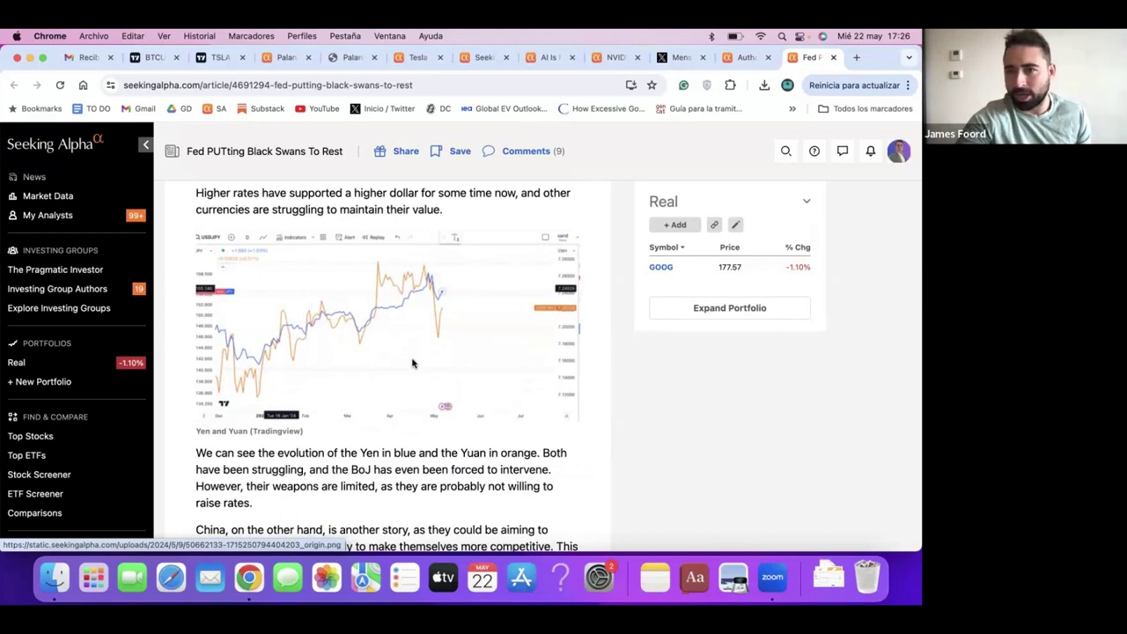
scroll(412, 362, "down", 1)
scroll(412, 362, "up", 1)
scroll(412, 362, "down", 1)
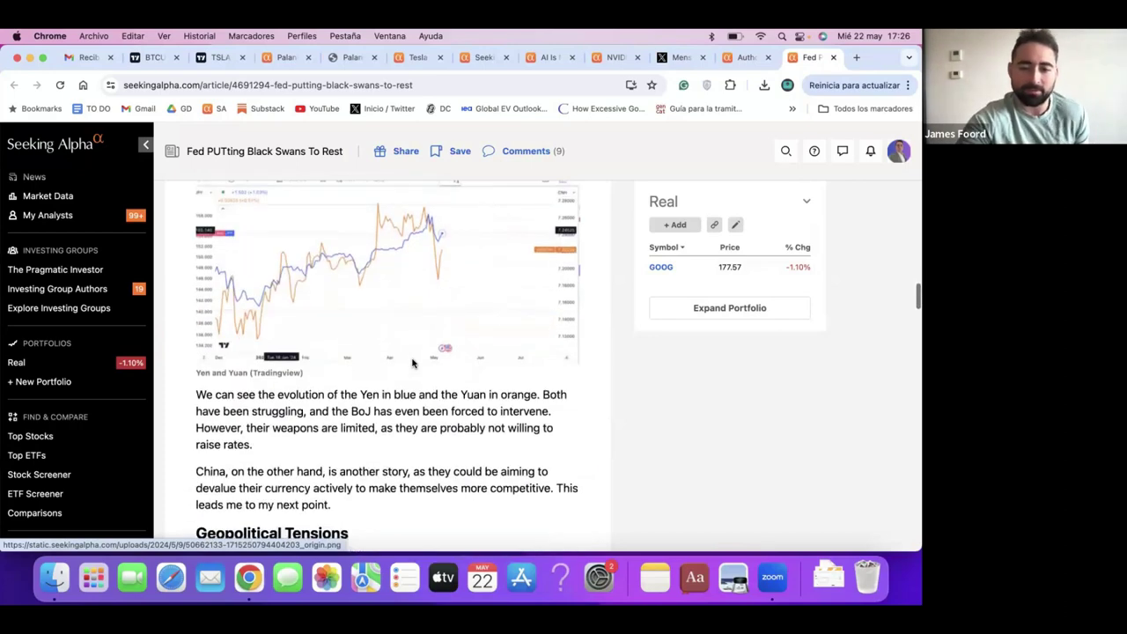
scroll(412, 362, "down", 2)
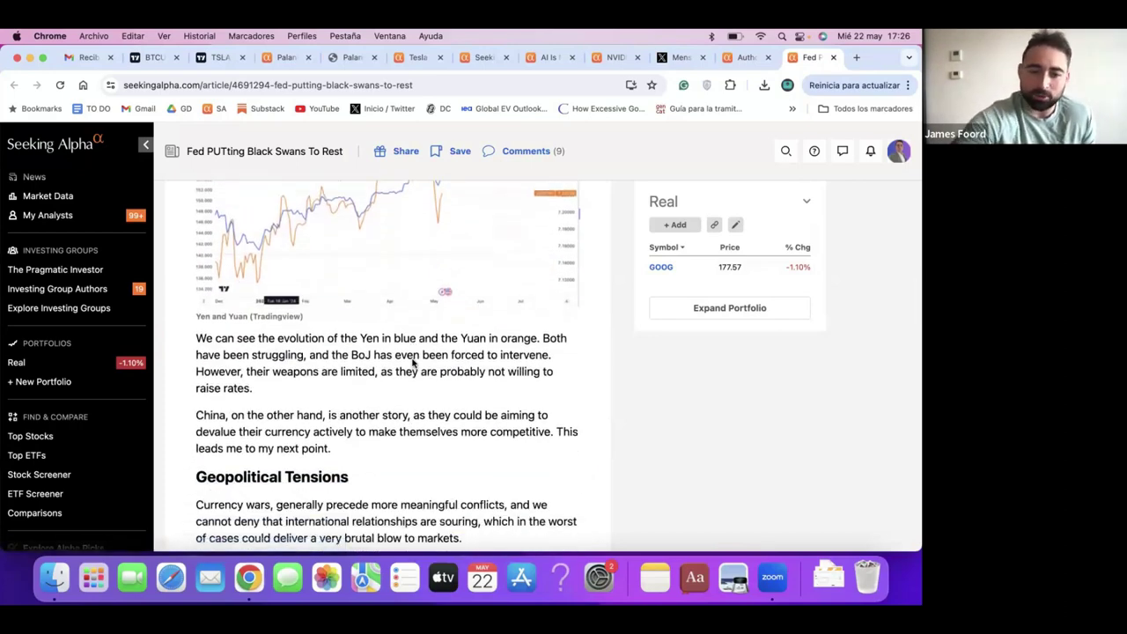
scroll(412, 362, "down", 2)
scroll(412, 362, "down", 2)
scroll(412, 362, "down", 1)
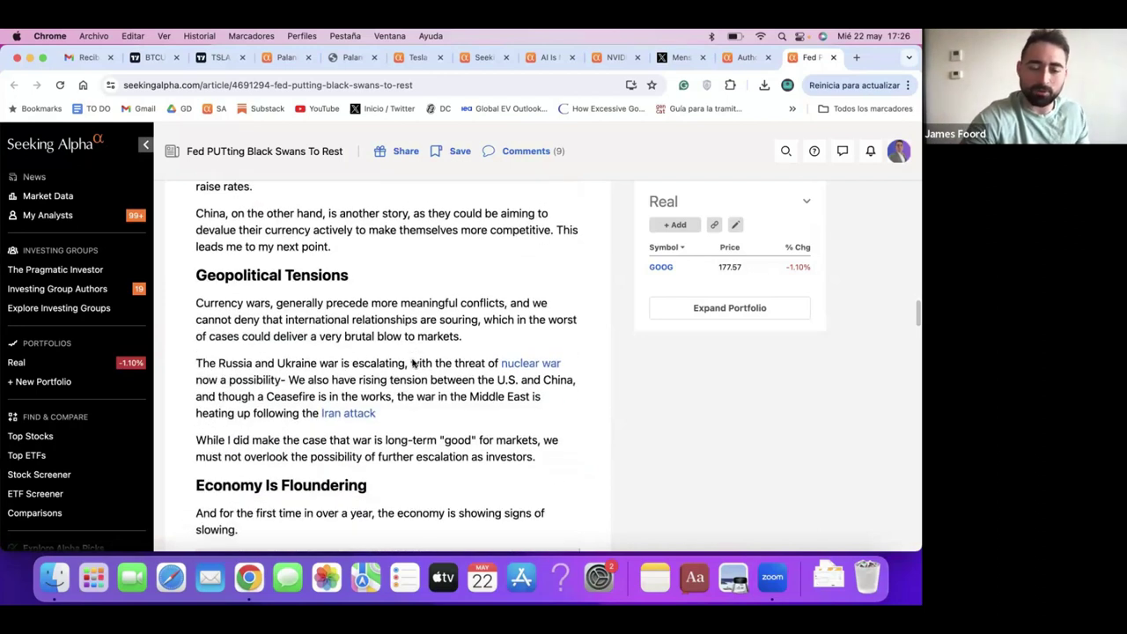
scroll(412, 362, "up", 1)
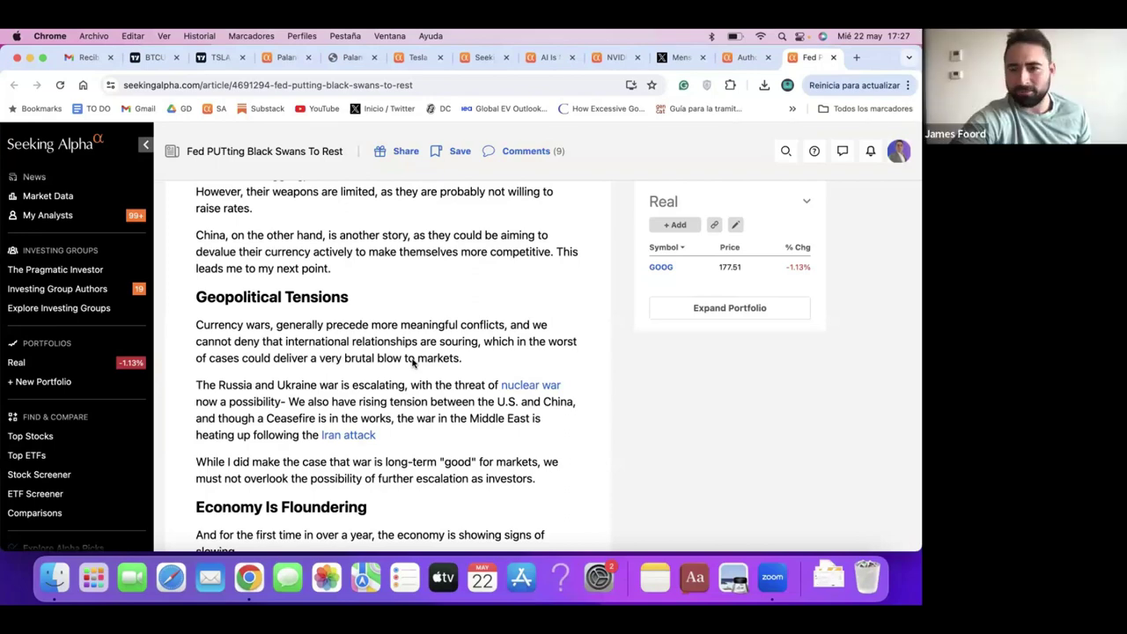
scroll(412, 363, "down", 3)
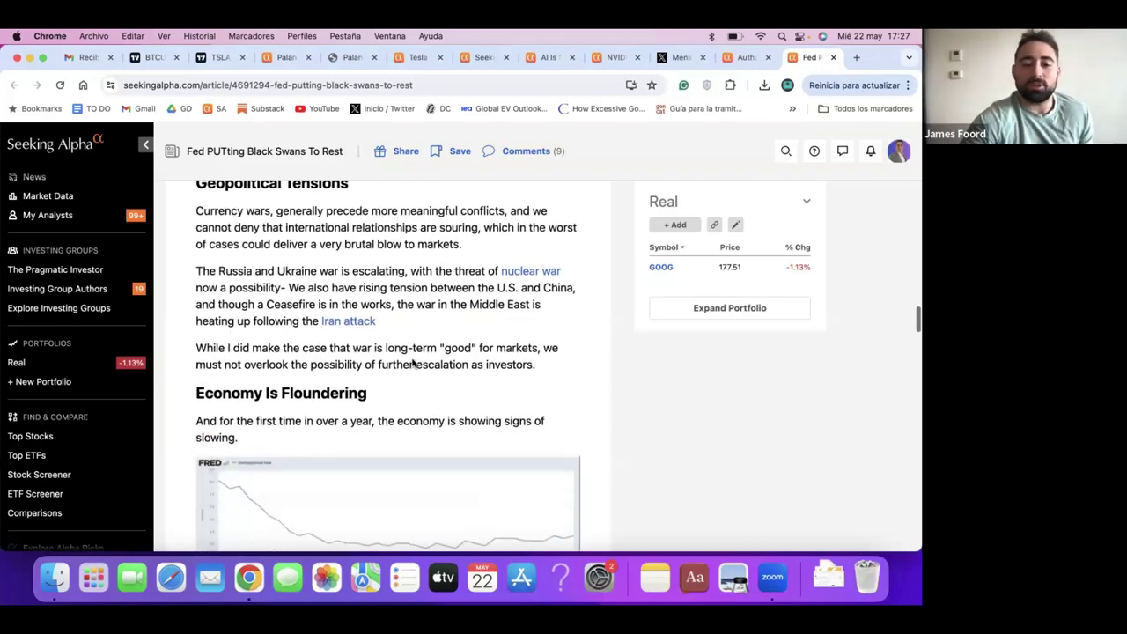
scroll(412, 363, "down", 3)
scroll(442, 350, "down", 1)
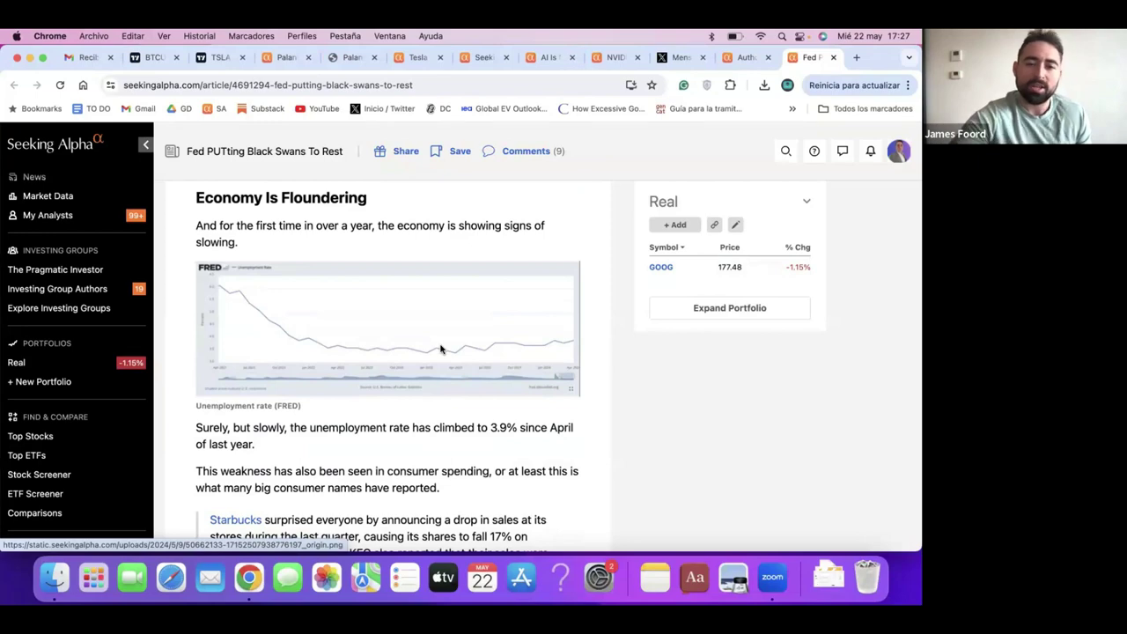
scroll(441, 348, "down", 5)
scroll(442, 349, "down", 5)
scroll(441, 349, "down", 3)
scroll(441, 349, "down", 2)
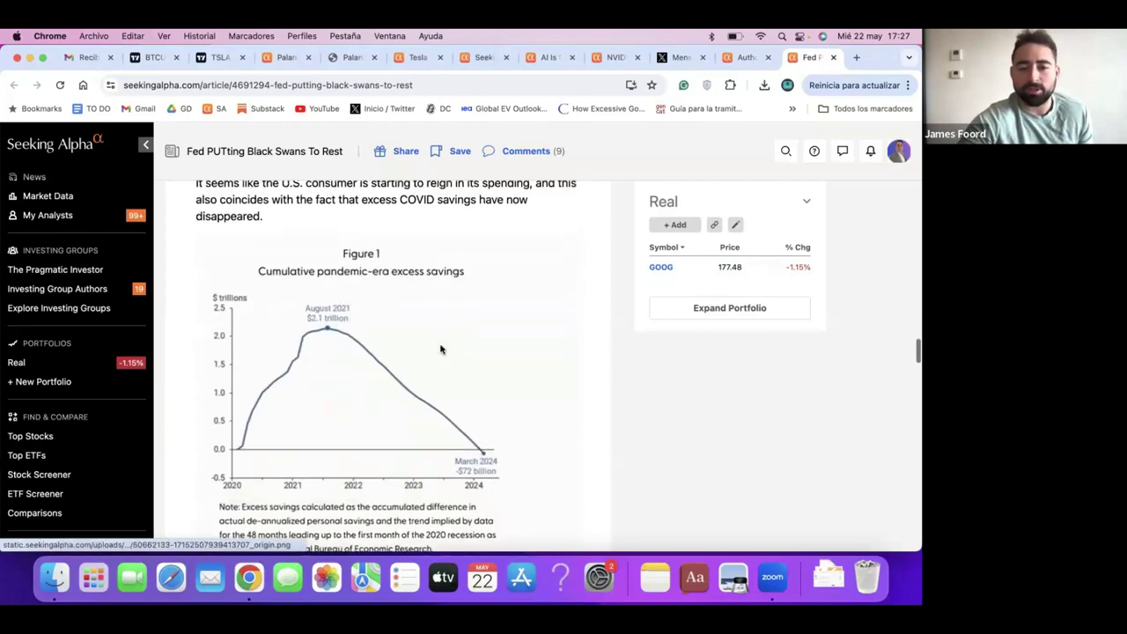
scroll(441, 348, "down", 2)
scroll(441, 349, "up", 3)
scroll(441, 349, "up", 3)
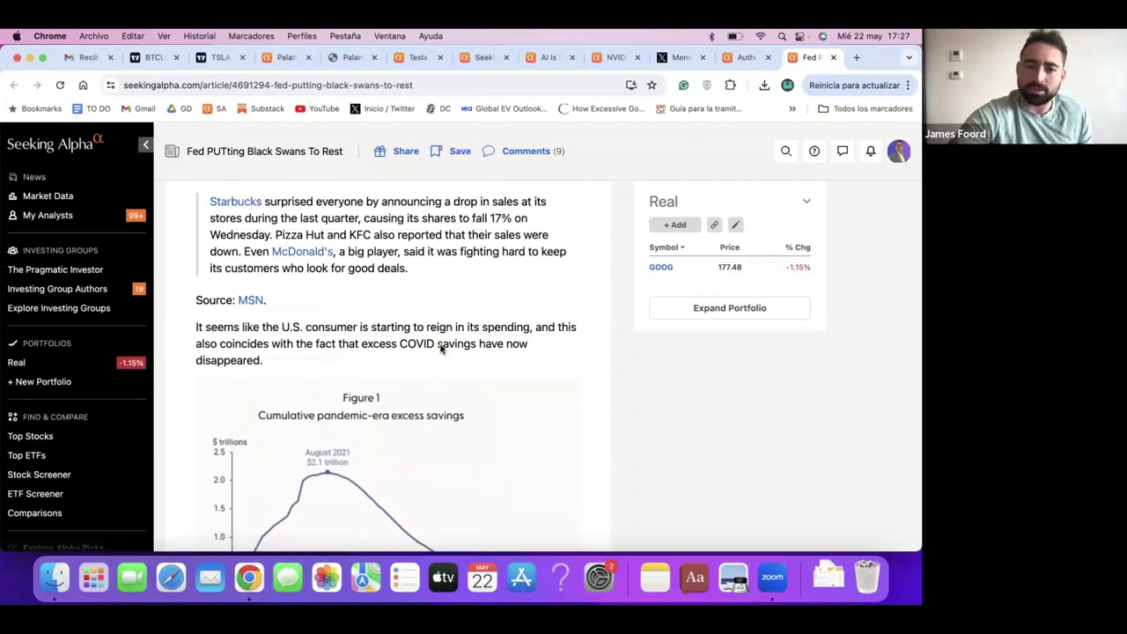
scroll(441, 349, "down", 2)
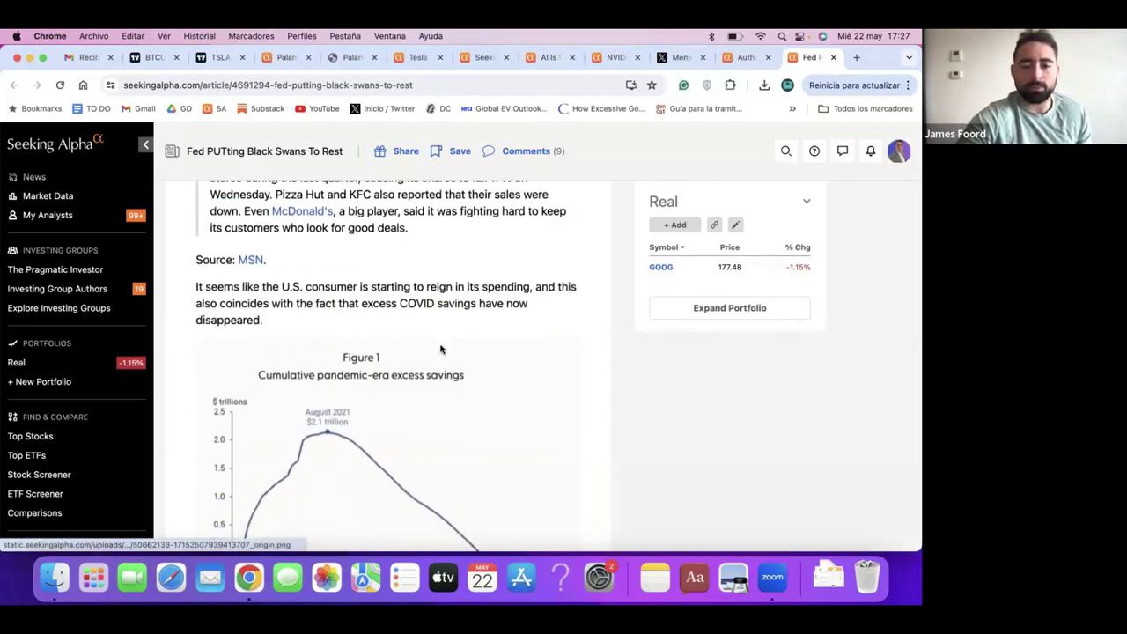
scroll(441, 349, "down", 2)
scroll(441, 349, "down", 1)
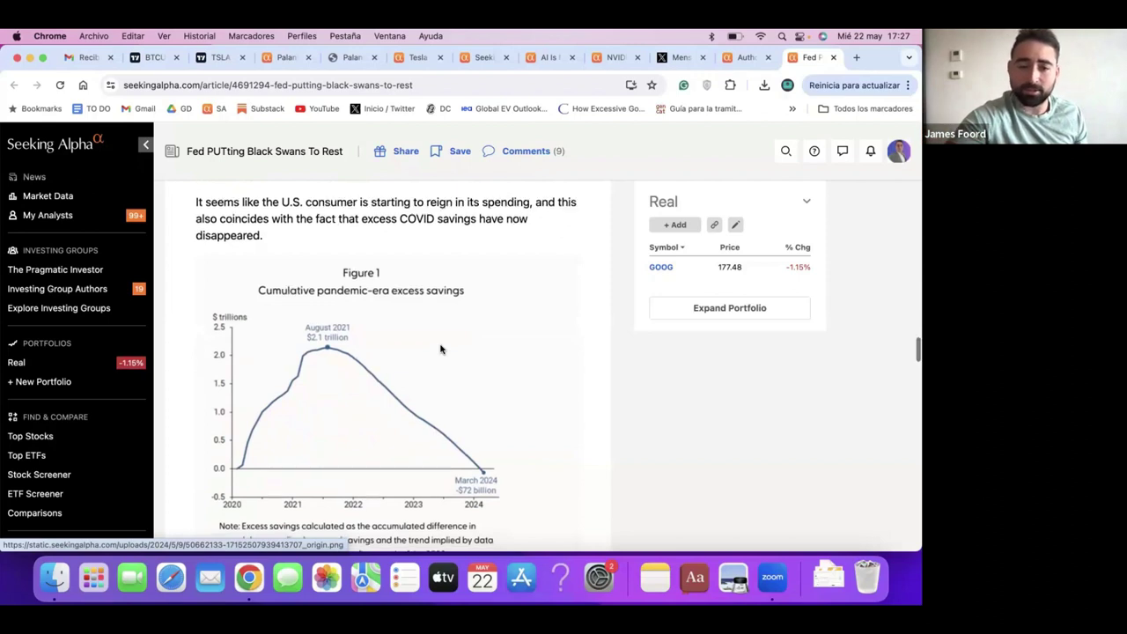
scroll(442, 348, "down", 1)
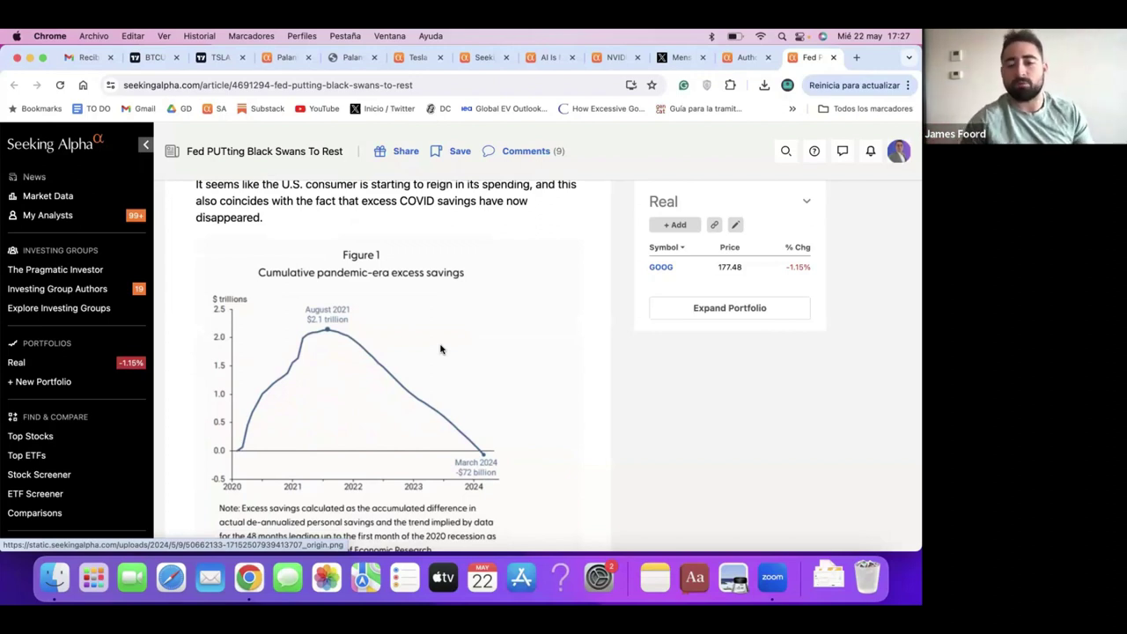
scroll(369, 440, "down", 3)
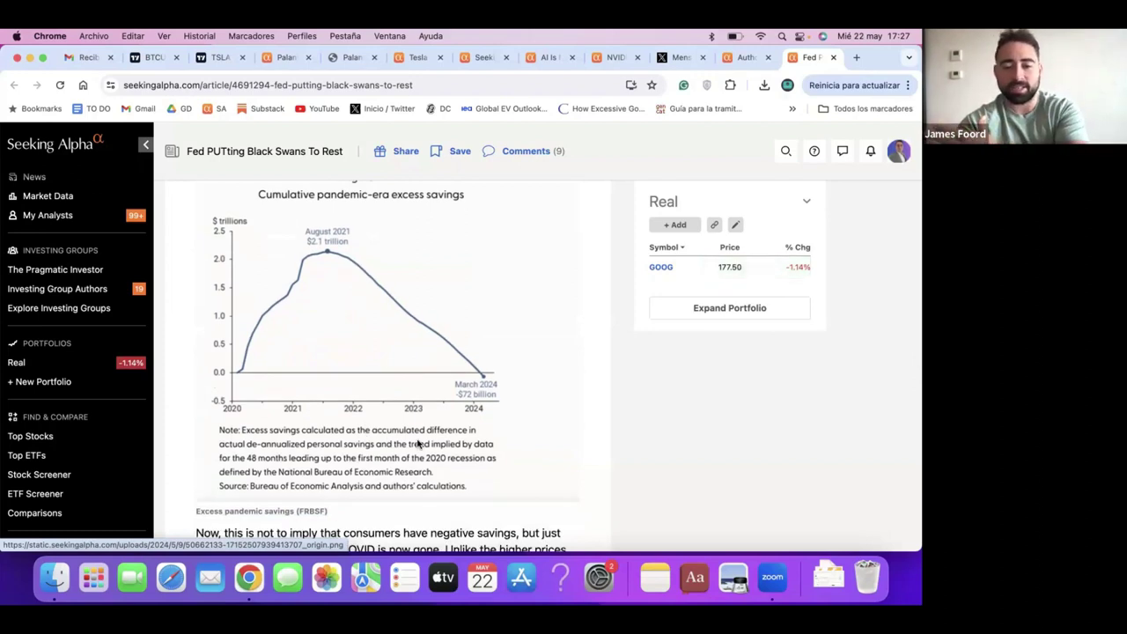
scroll(419, 443, "down", 3)
scroll(418, 443, "down", 2)
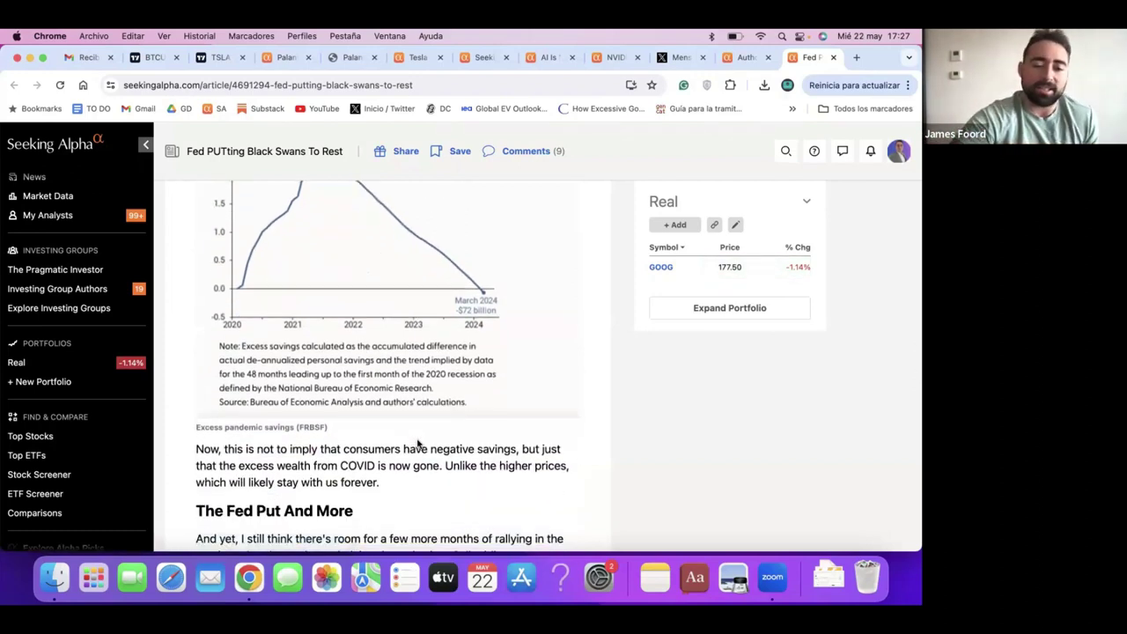
scroll(418, 443, "down", 2)
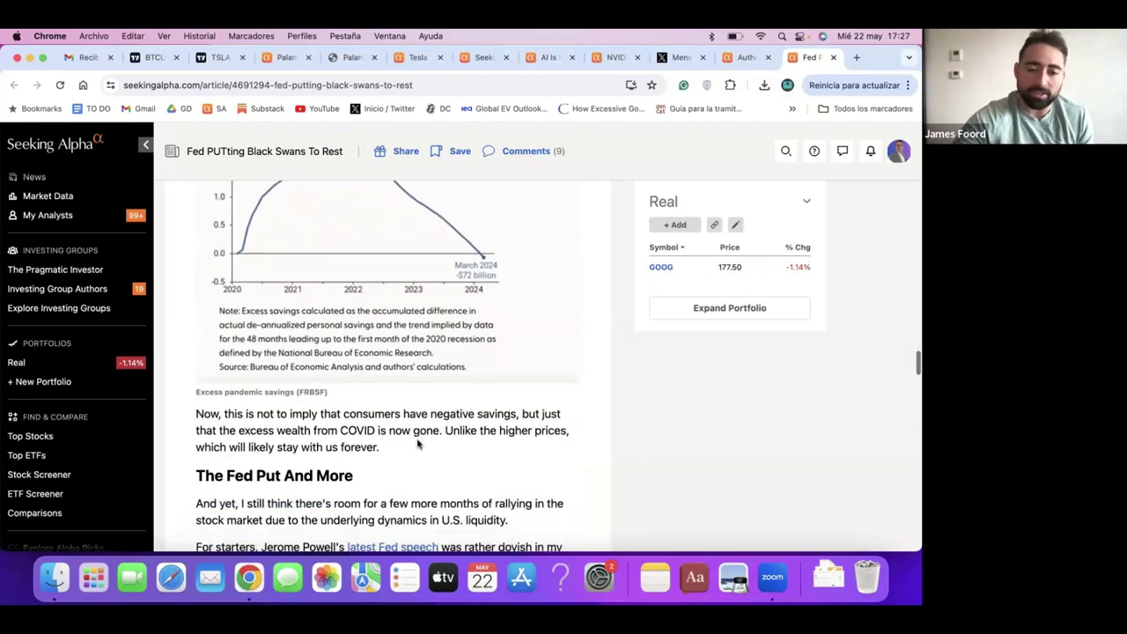
scroll(418, 443, "down", 4)
scroll(419, 443, "down", 4)
scroll(419, 443, "up", 2)
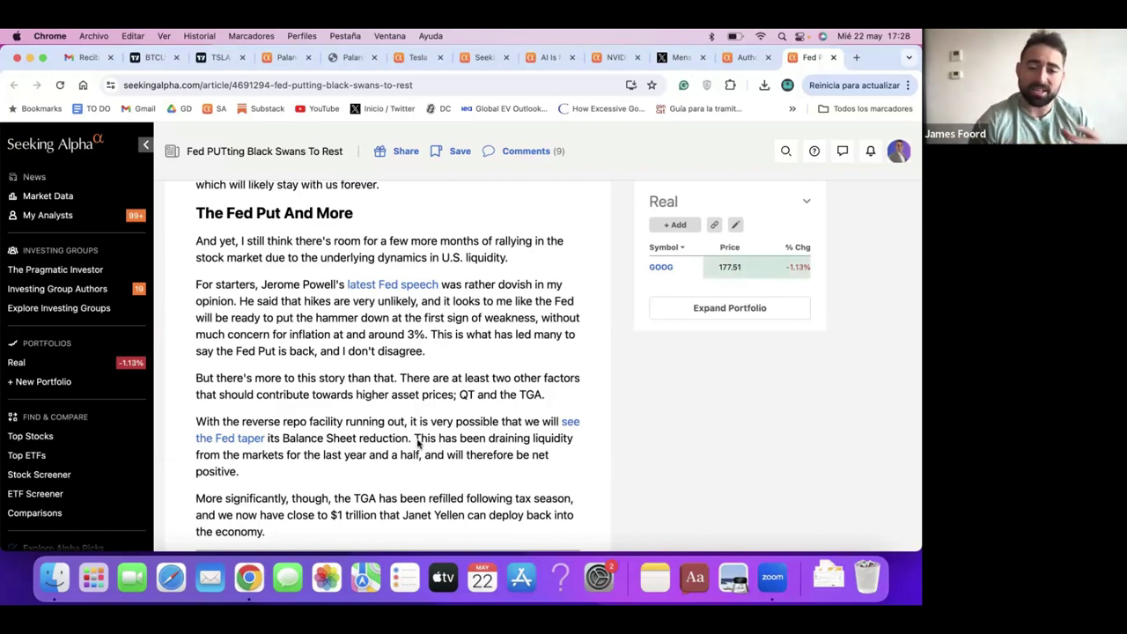
scroll(417, 443, "down", 2)
scroll(418, 443, "down", 3)
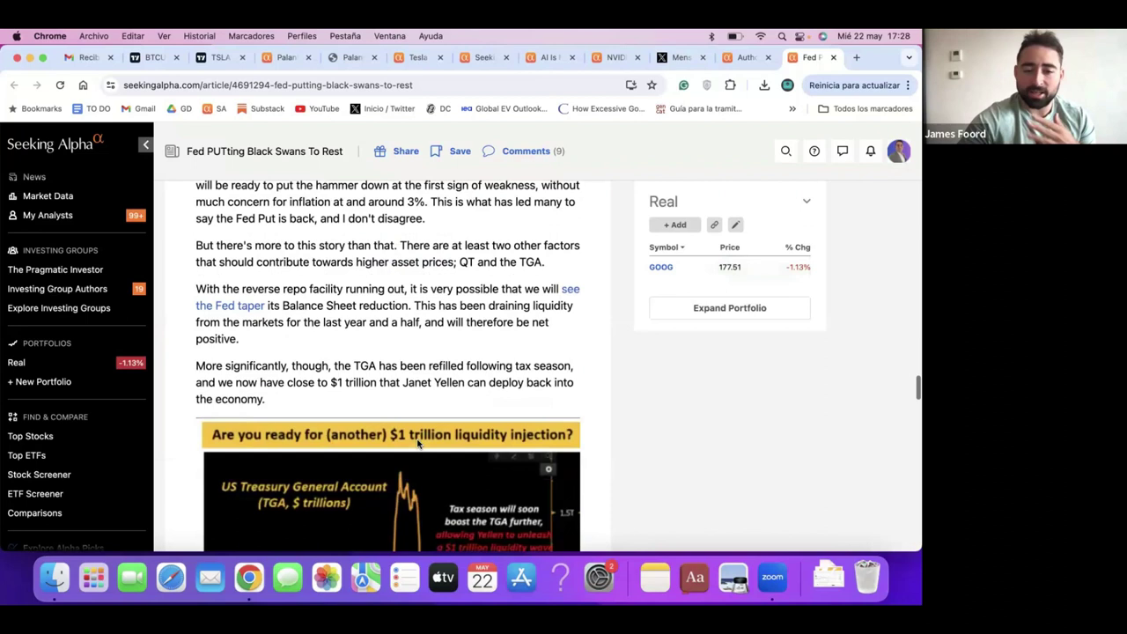
scroll(417, 442, "down", 2)
scroll(417, 442, "down", 3)
scroll(418, 443, "down", 2)
scroll(417, 443, "down", 1)
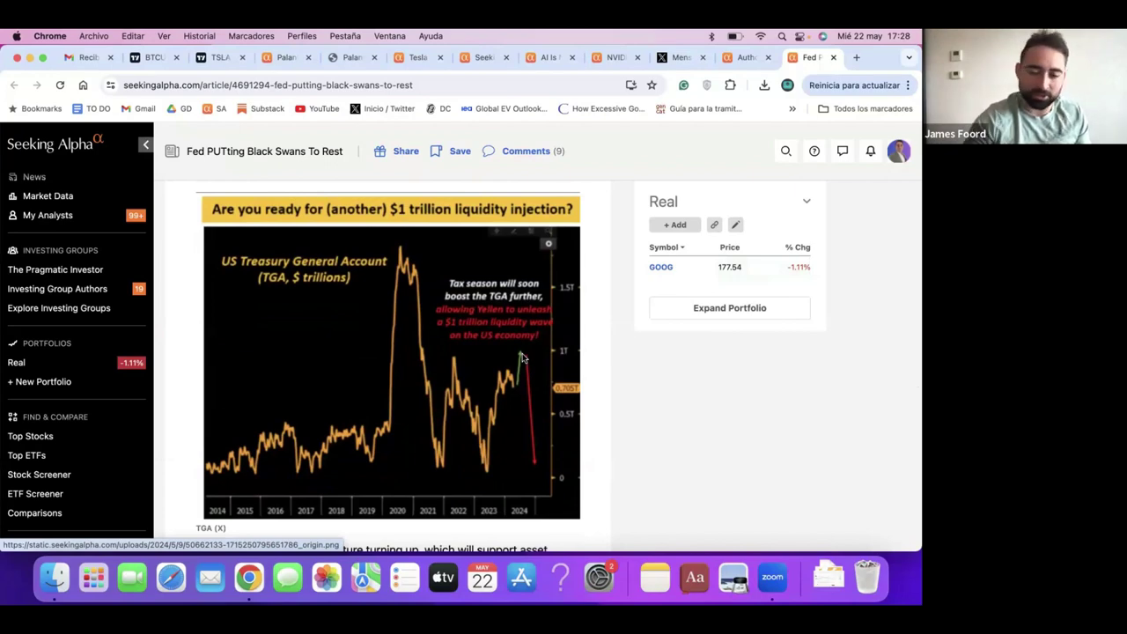
scroll(522, 356, "down", 3)
scroll(523, 357, "down", 2)
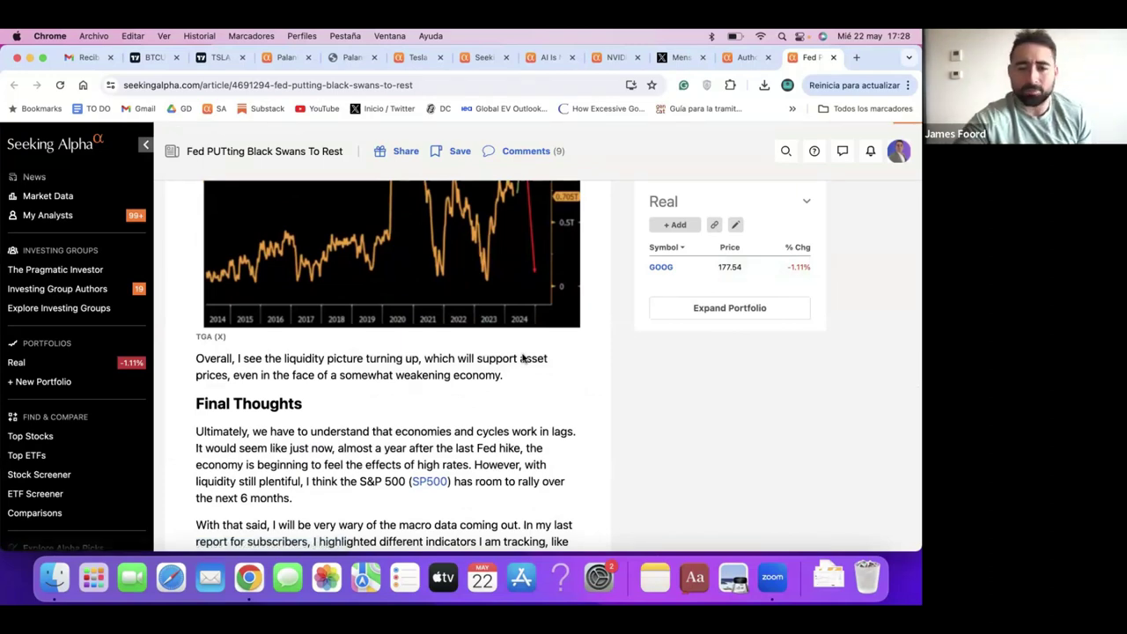
scroll(522, 356, "down", 4)
scroll(522, 357, "up", 2)
scroll(522, 357, "up", 2)
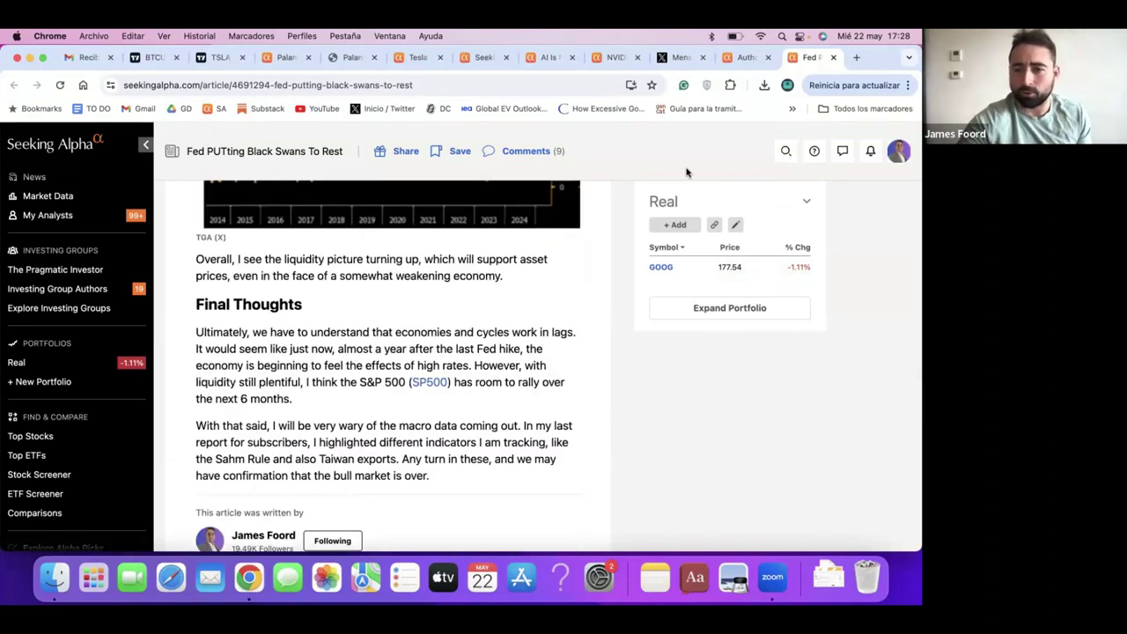